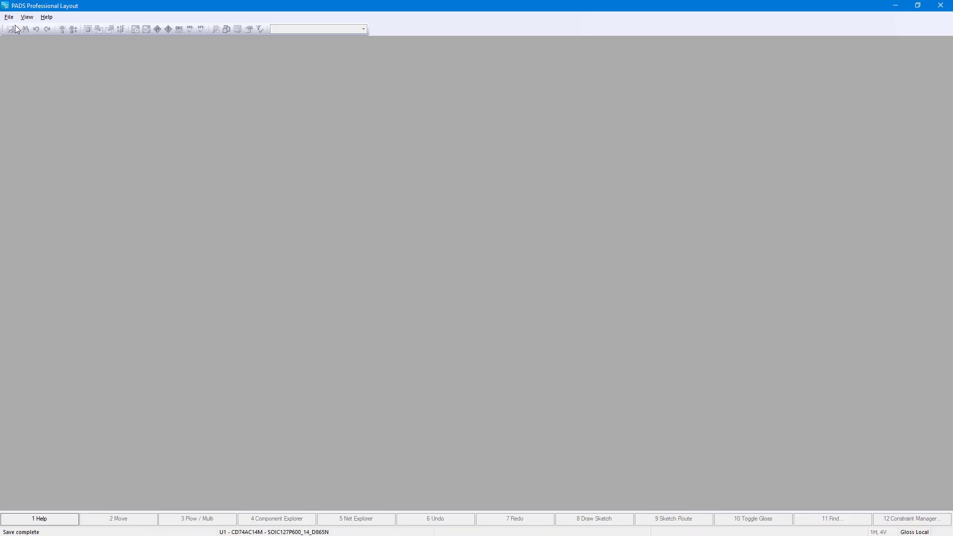
# - Select LED_Flasher.pcb in C:\PADS_Professional_QuickStart\Lesson 6\PCB to open it
pyautogui.click(9, 17)
pyautogui.click(25, 39)
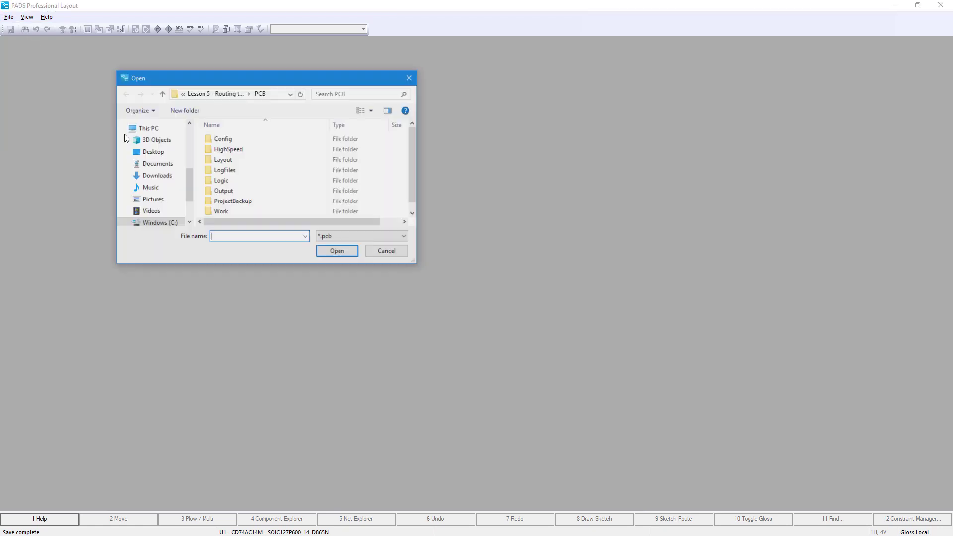
pyautogui.click(161, 222)
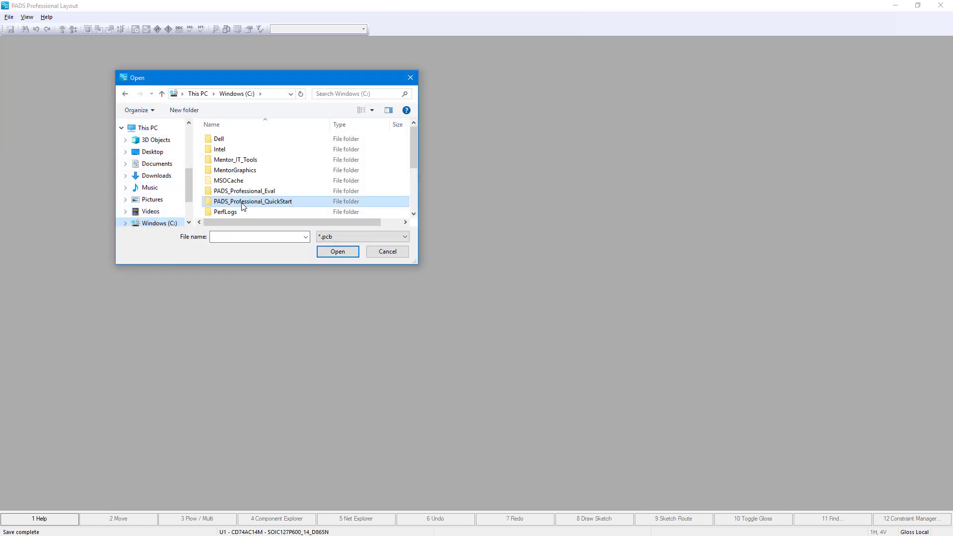
pyautogui.doubleClick(240, 204)
pyautogui.doubleClick(236, 192)
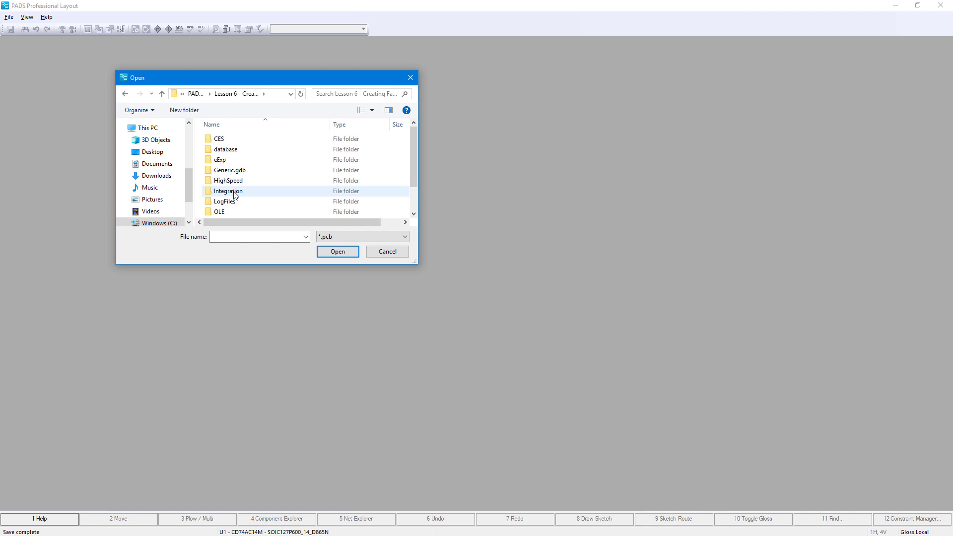
pyautogui.scroll(-1, 235, 195)
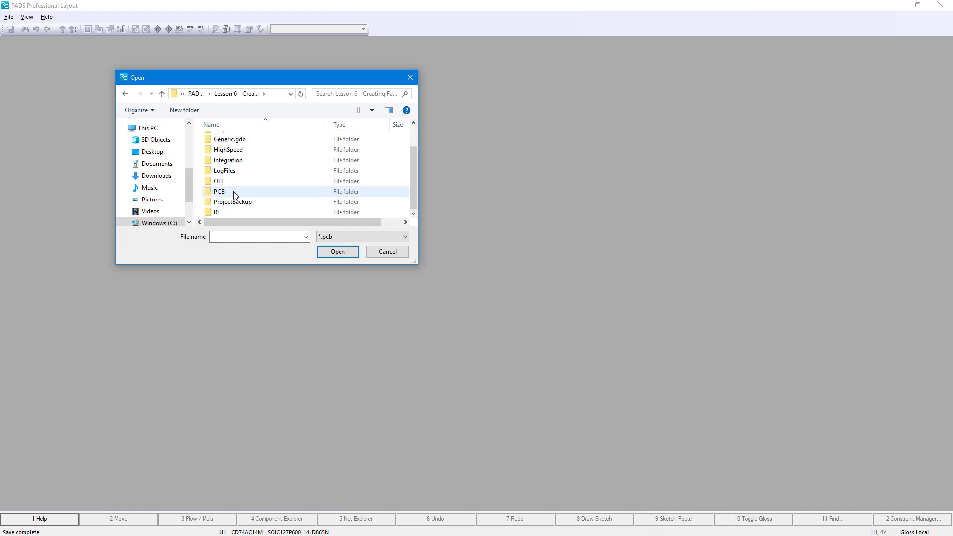
pyautogui.doubleClick(235, 195)
pyautogui.click(232, 211)
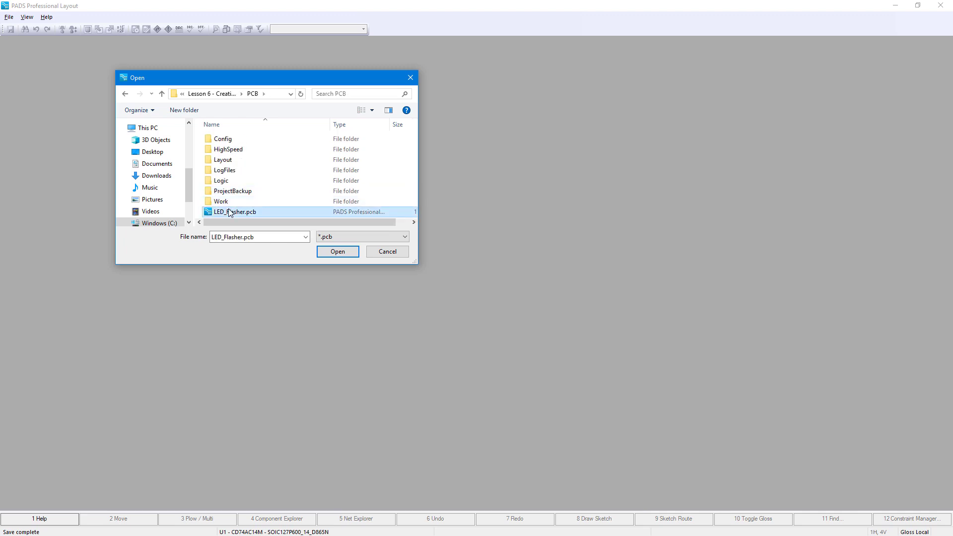
# - Load the board, fit it in view, and add stacked 1343.33th and 1974.5th widths above it
pyautogui.click(329, 253)
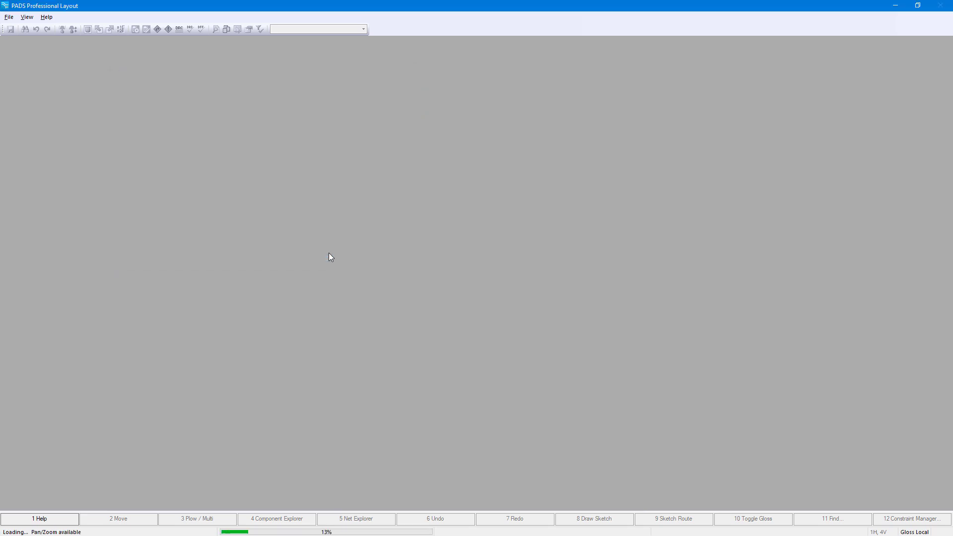
pyautogui.hotkey('ctrl', 'b')
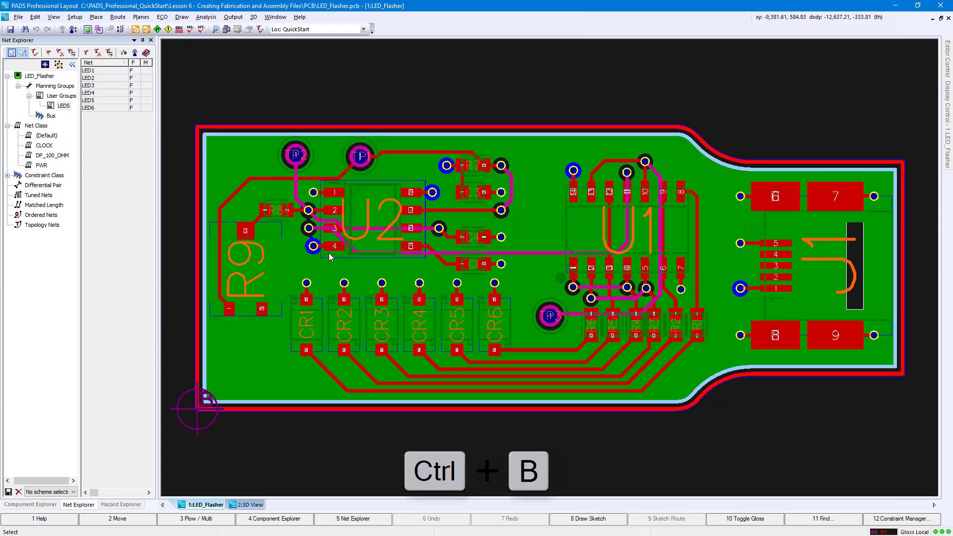
pyautogui.click(182, 17)
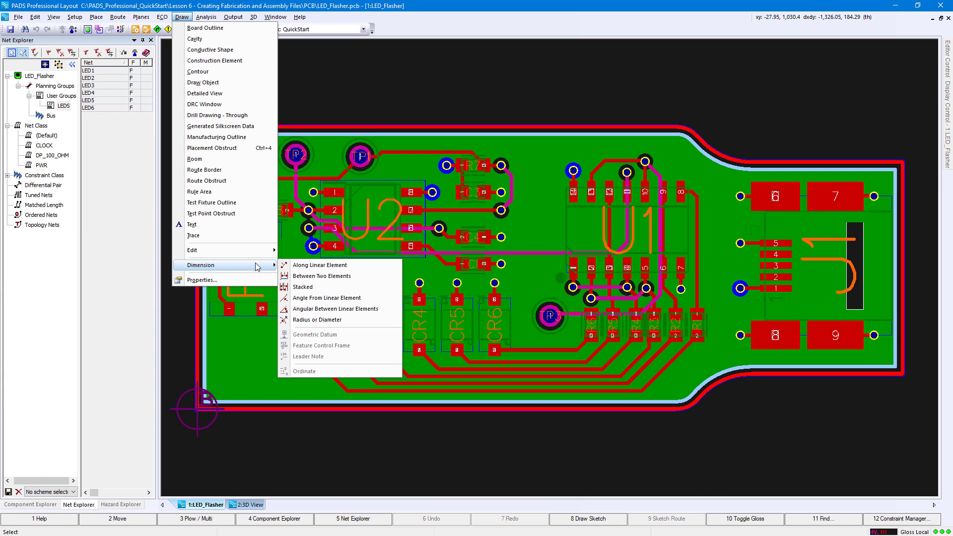
pyautogui.click(297, 288)
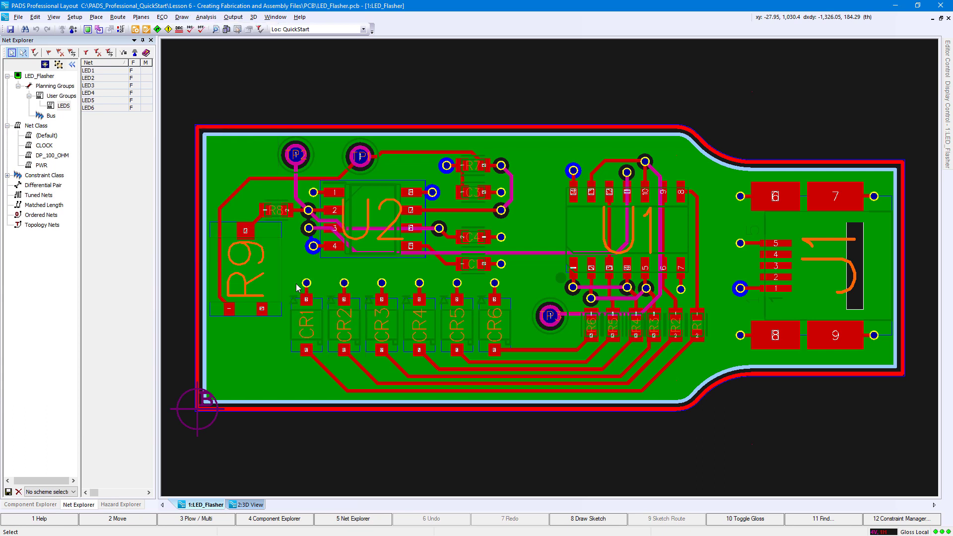
pyautogui.click(199, 129)
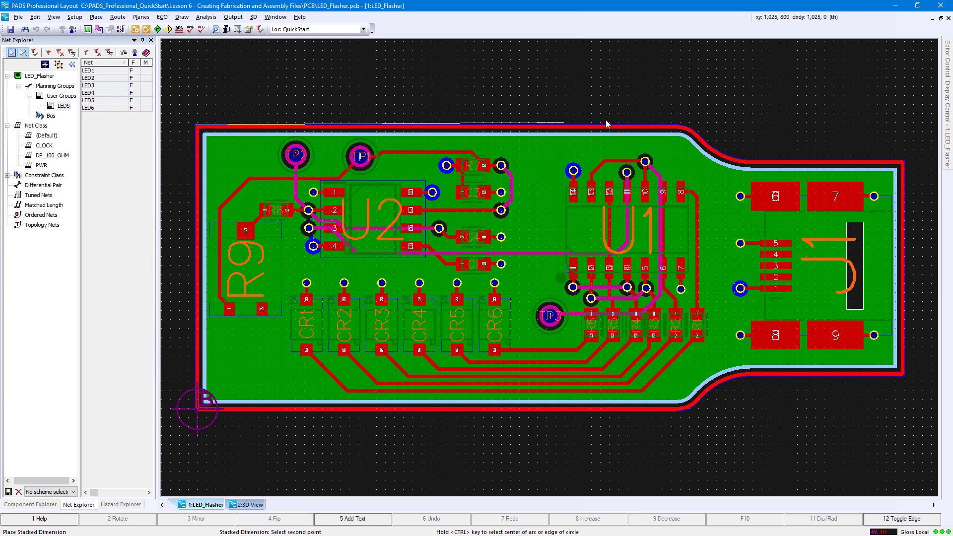
pyautogui.click(681, 128)
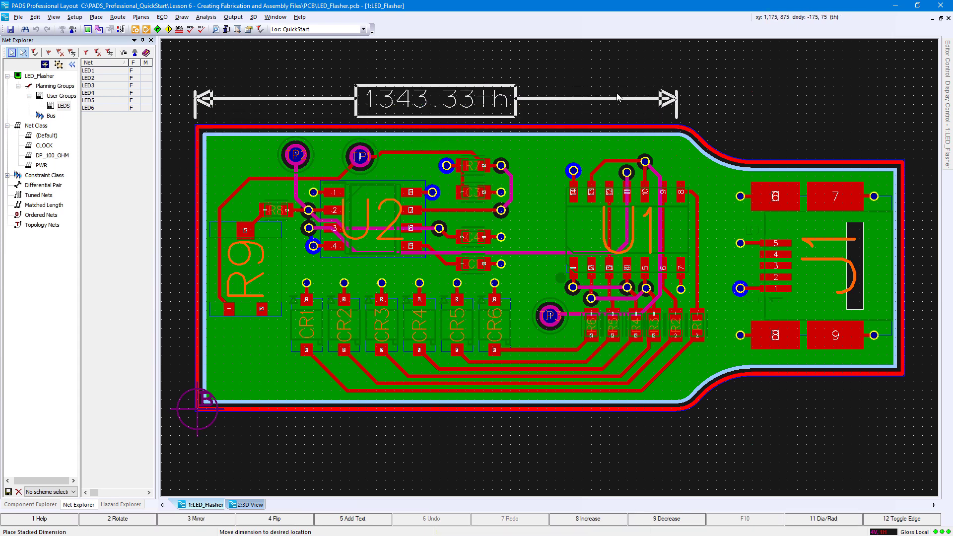
pyautogui.click(618, 97)
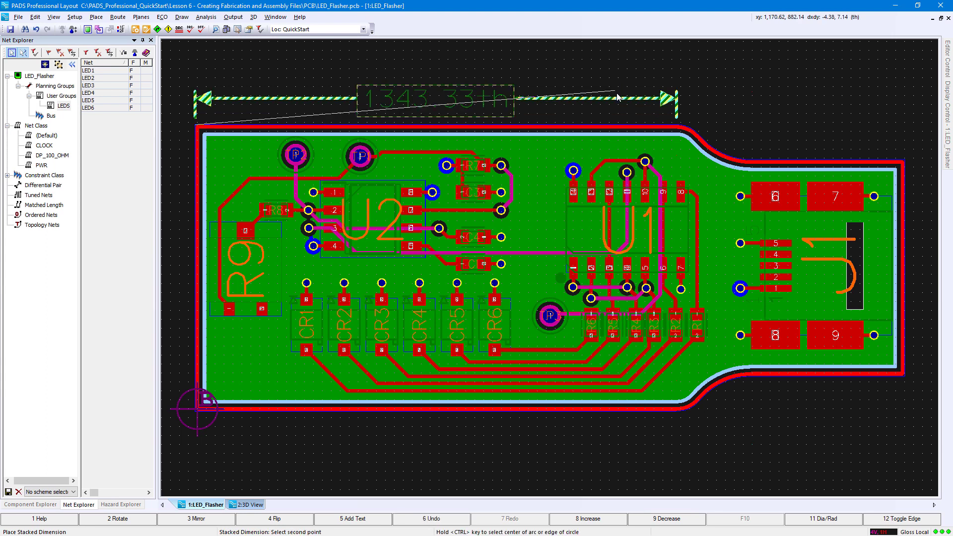
pyautogui.click(903, 166)
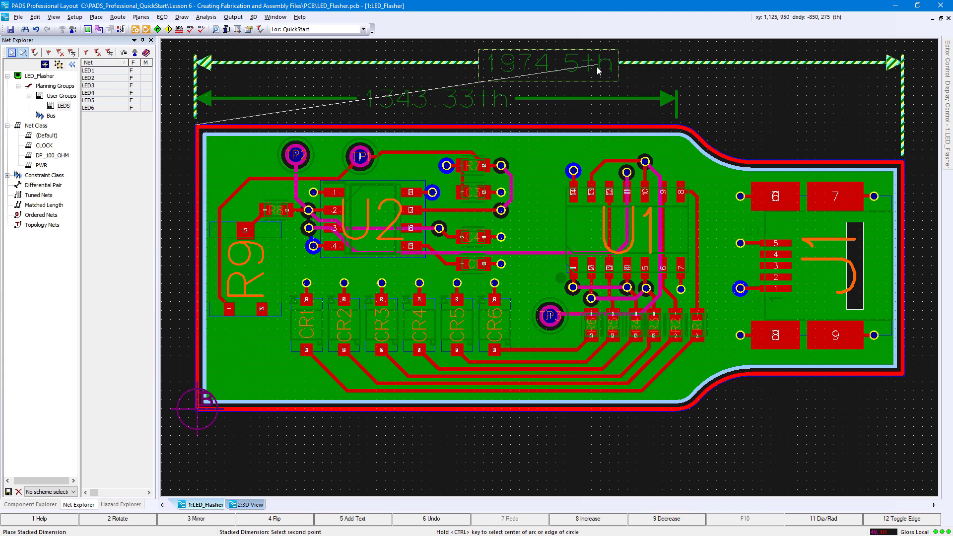
pyautogui.press('Escape')
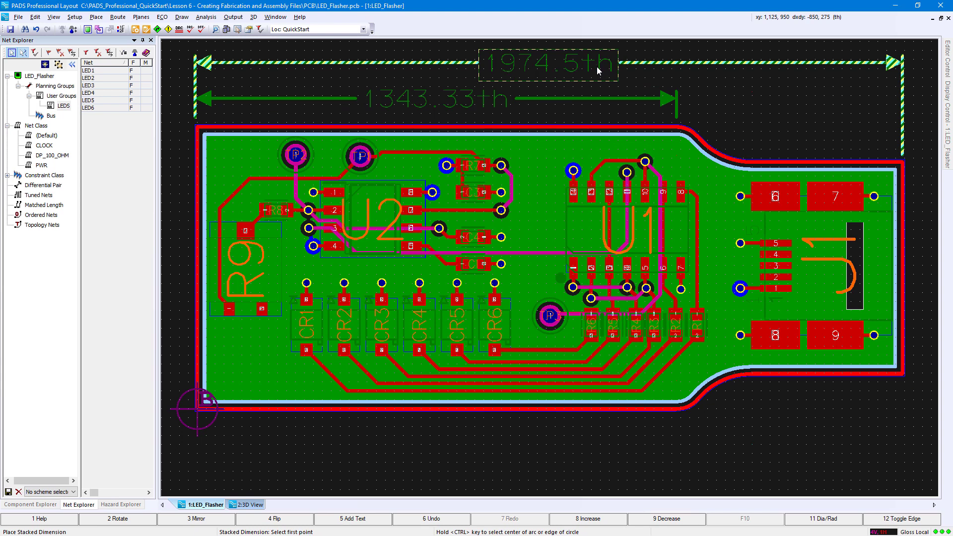
pyautogui.press('Escape')
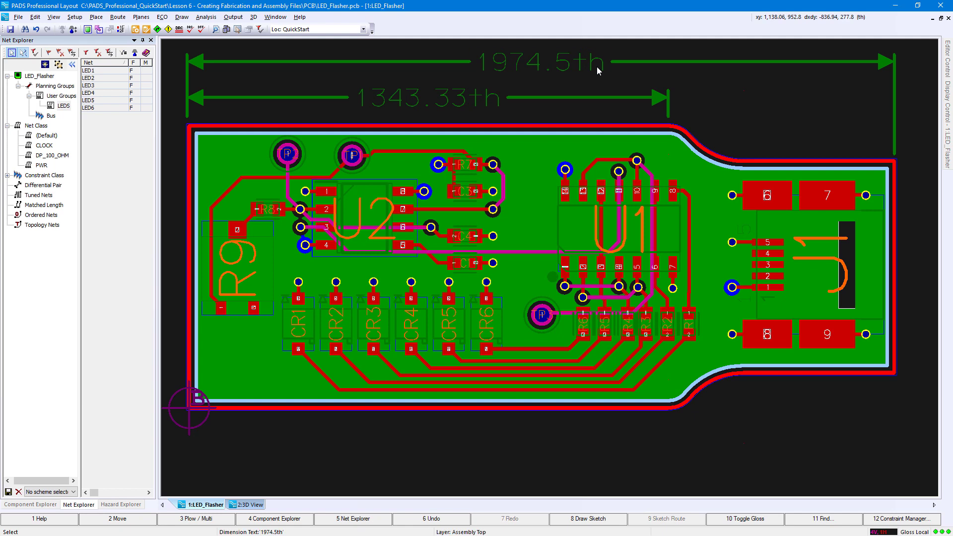
# - Add stacked height dimensions of 596.55th and 688.98th beside the board's right end
pyautogui.scroll(-1, 238, 397)
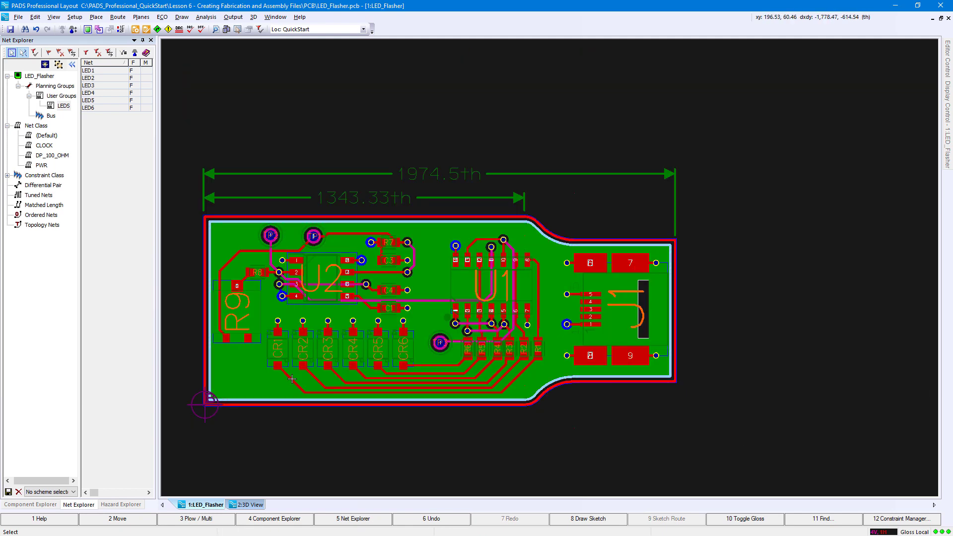
pyautogui.click(676, 241)
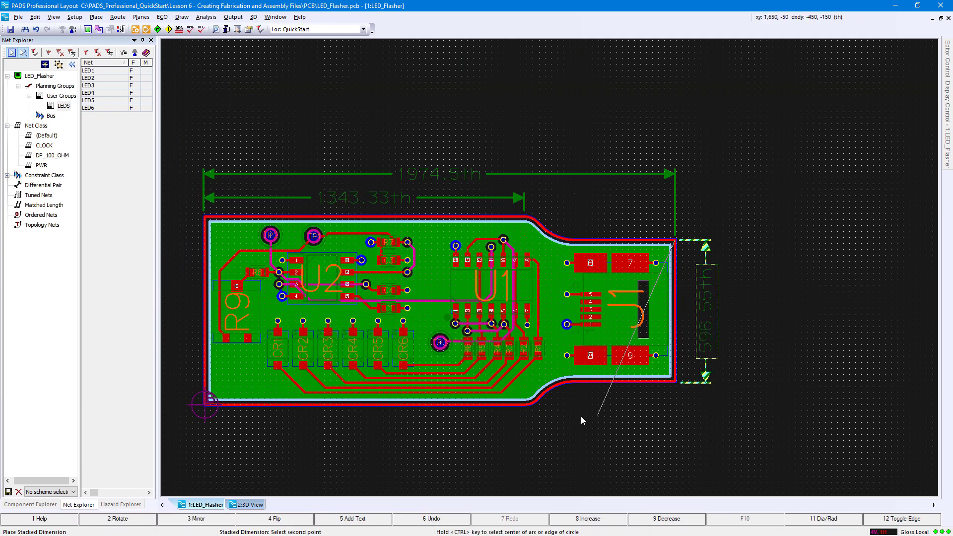
pyautogui.click(541, 409)
pyautogui.click(730, 397)
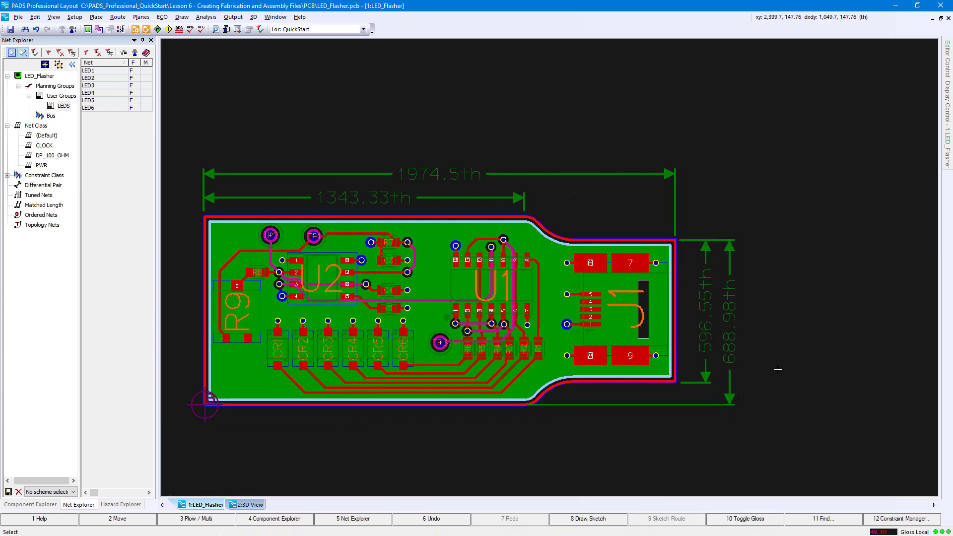
# - Export the board as a STEP model to .\Output\LED_Flasher.step
pyautogui.click(253, 18)
pyautogui.click(272, 161)
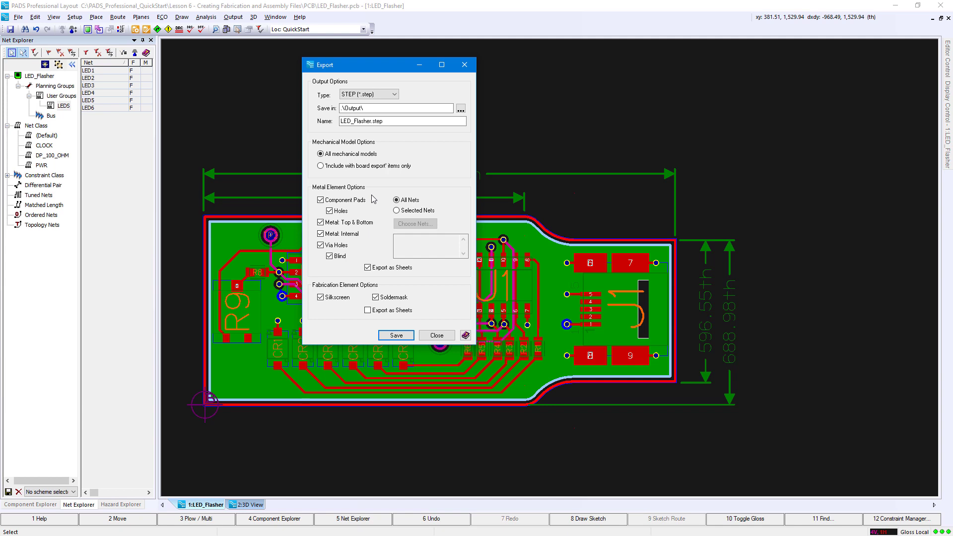
pyautogui.click(410, 336)
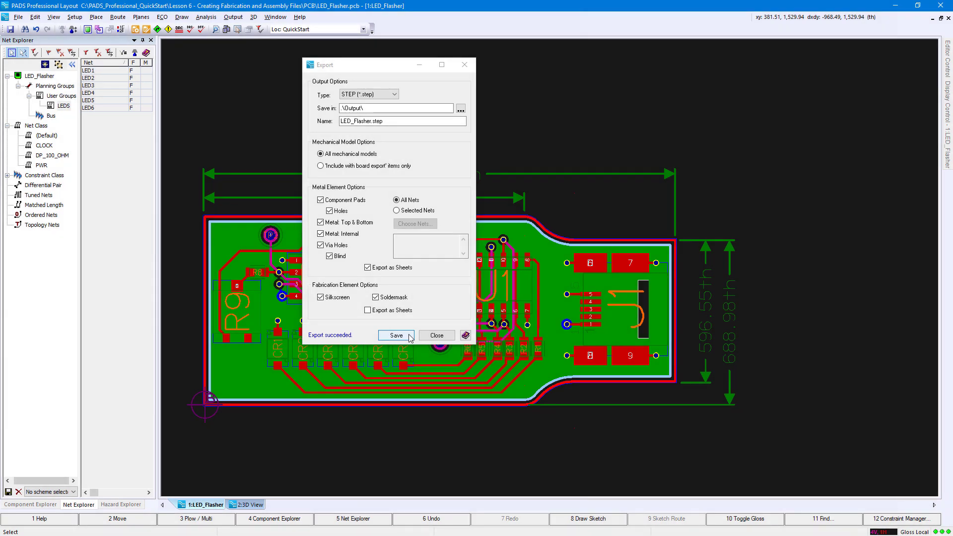
pyautogui.click(437, 335)
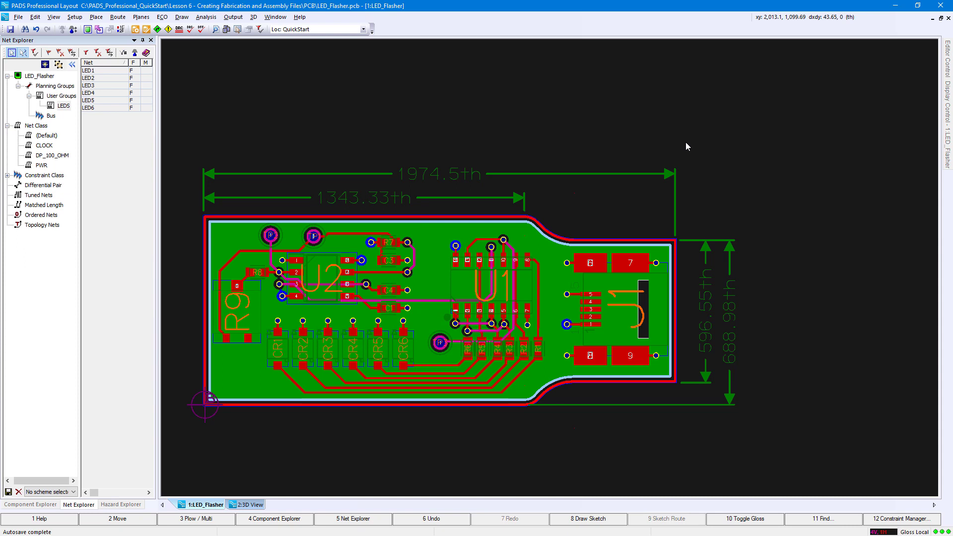
# - Export the board in 3D PDF format as LED_Flasher.pdf in the Output folder
pyautogui.click(259, 18)
pyautogui.click(271, 161)
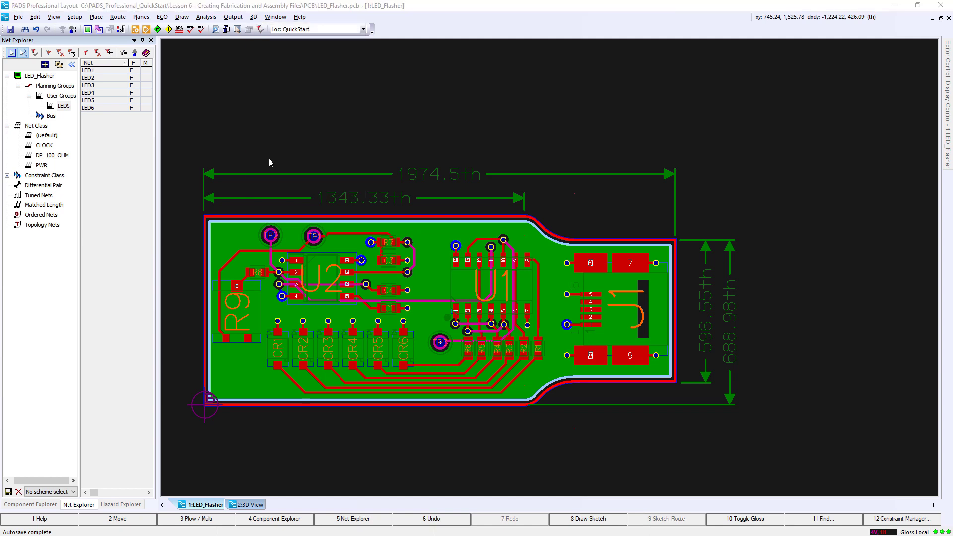
pyautogui.click(374, 95)
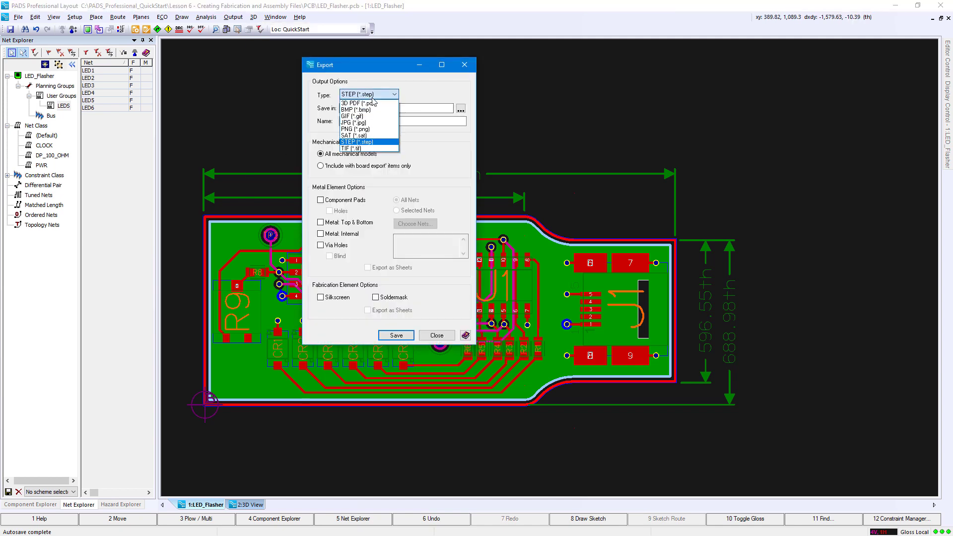
pyautogui.click(375, 103)
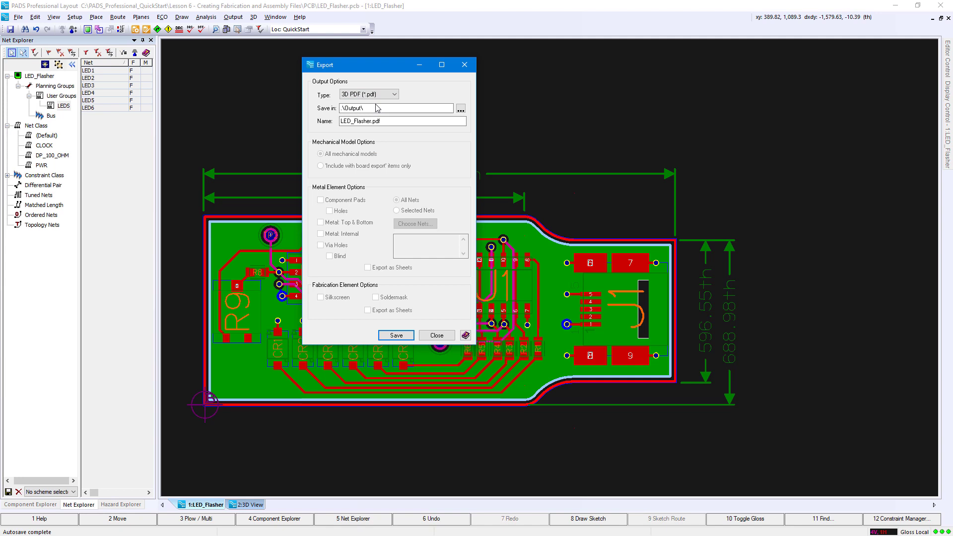
pyautogui.click(400, 338)
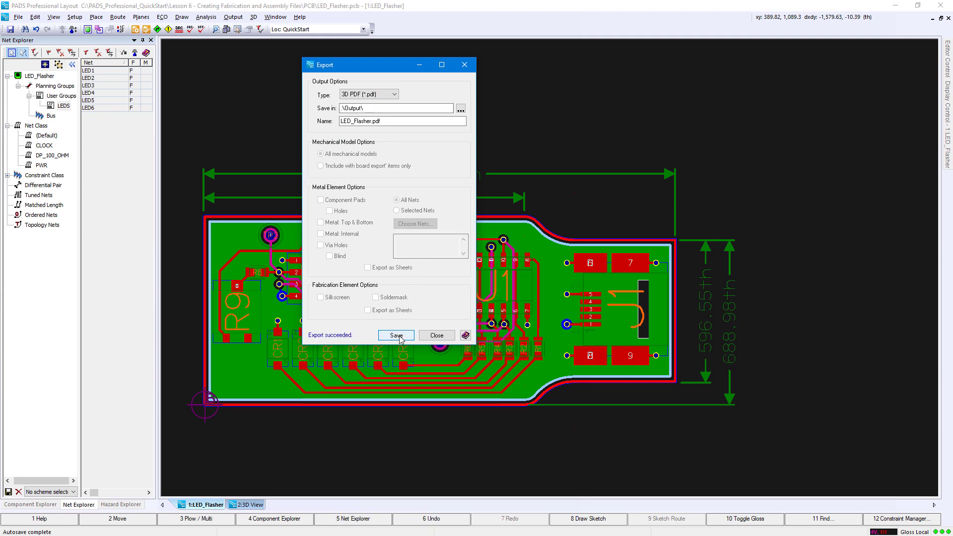
pyautogui.click(442, 337)
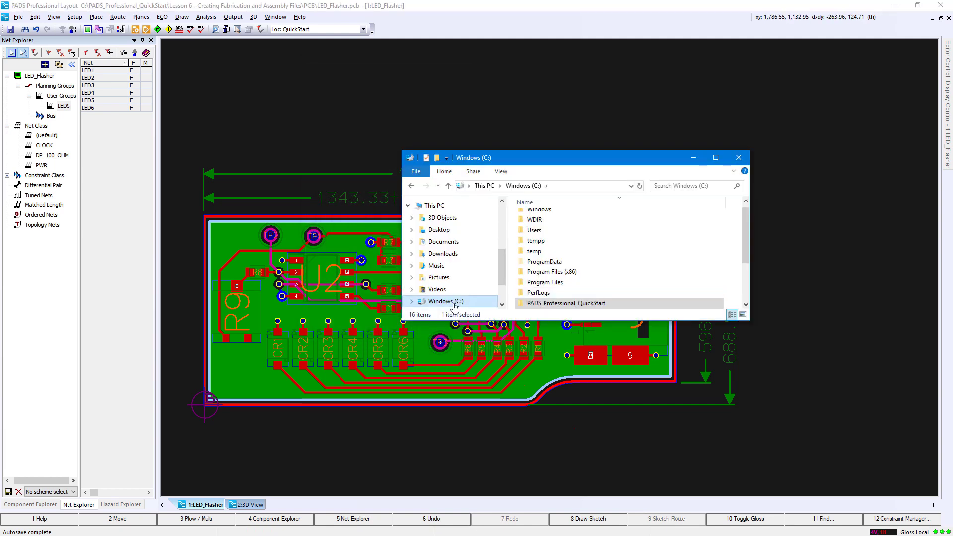
# - Browse to Lesson 6\PCB\Output in File Explorer and open LED_Flasher.pdf to view the 3D board
pyautogui.scroll(-1, 561, 293)
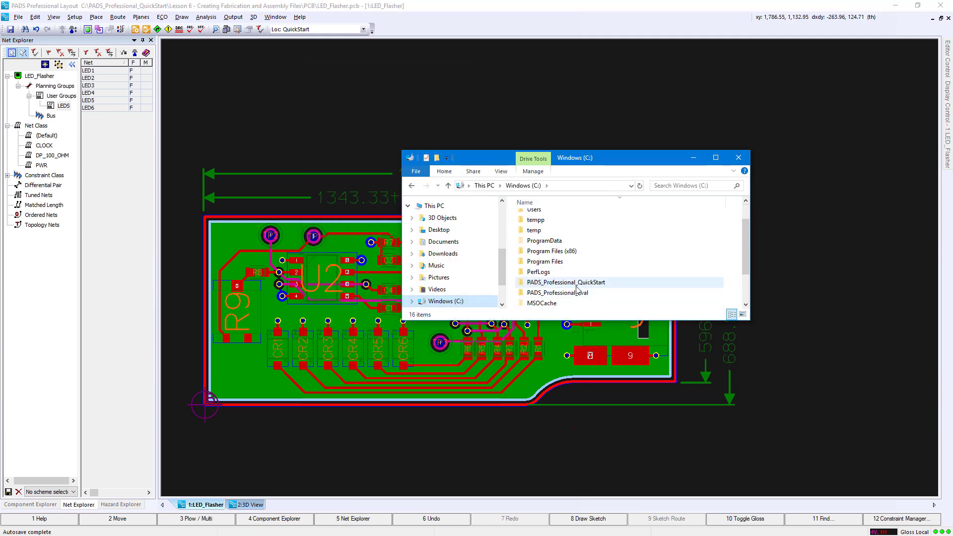
pyautogui.doubleClick(576, 284)
pyautogui.doubleClick(561, 270)
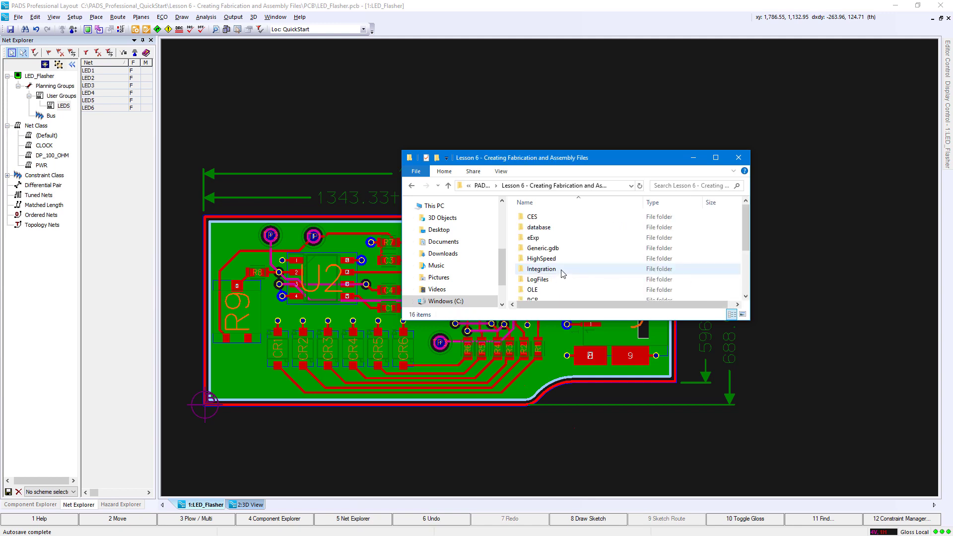
pyautogui.doubleClick(535, 299)
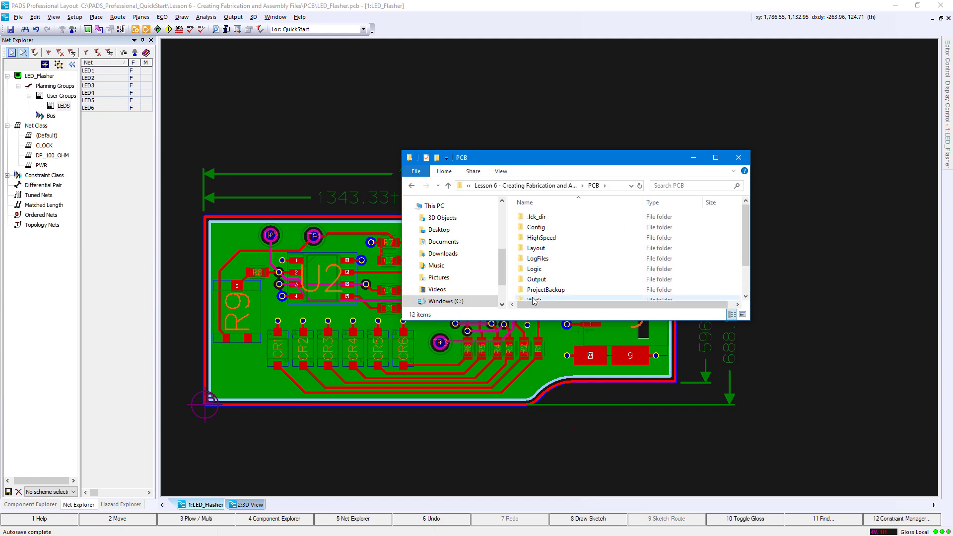
pyautogui.doubleClick(539, 280)
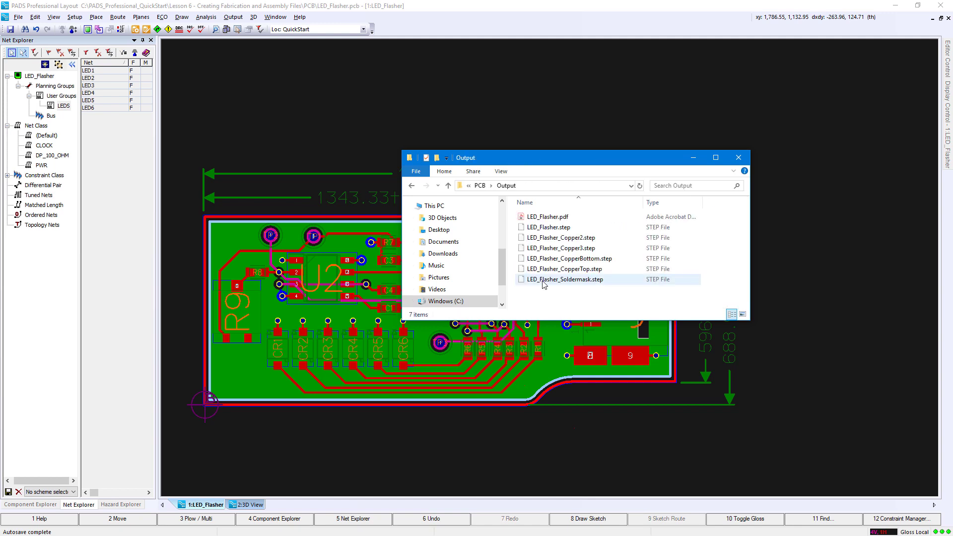
pyautogui.doubleClick(546, 217)
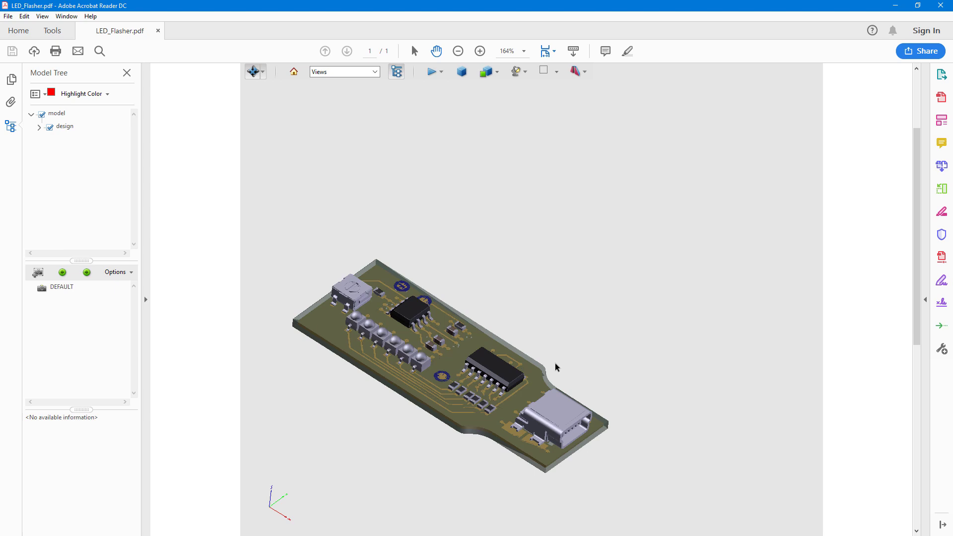
# - Close the PDF viewer and Explorer, then open ODB++ Output settings from Manufacturing Output
pyautogui.click(942, 6)
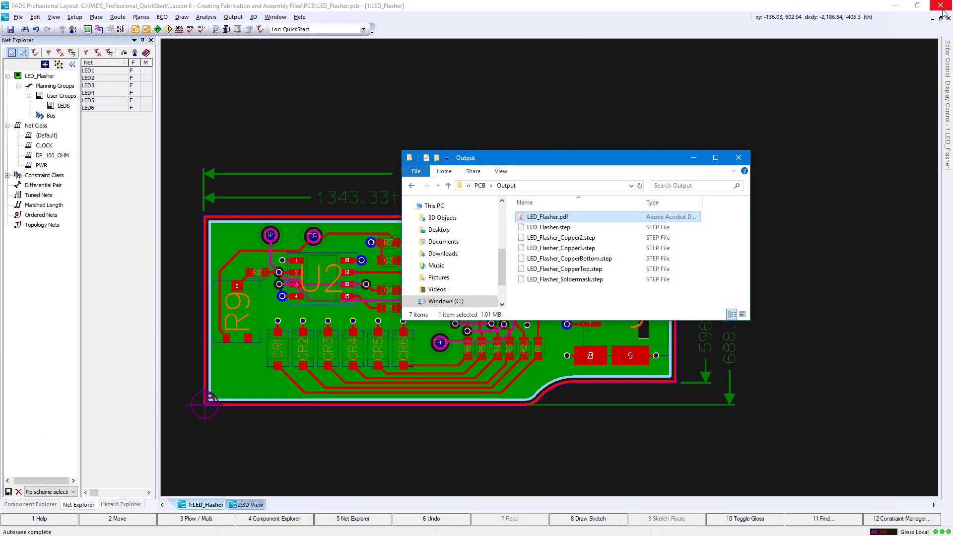
pyautogui.click(738, 158)
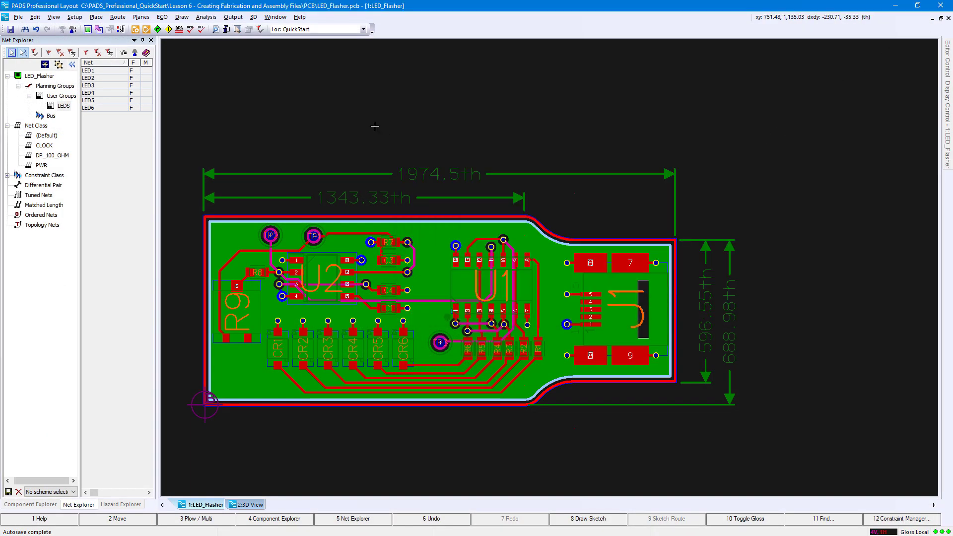
pyautogui.click(233, 17)
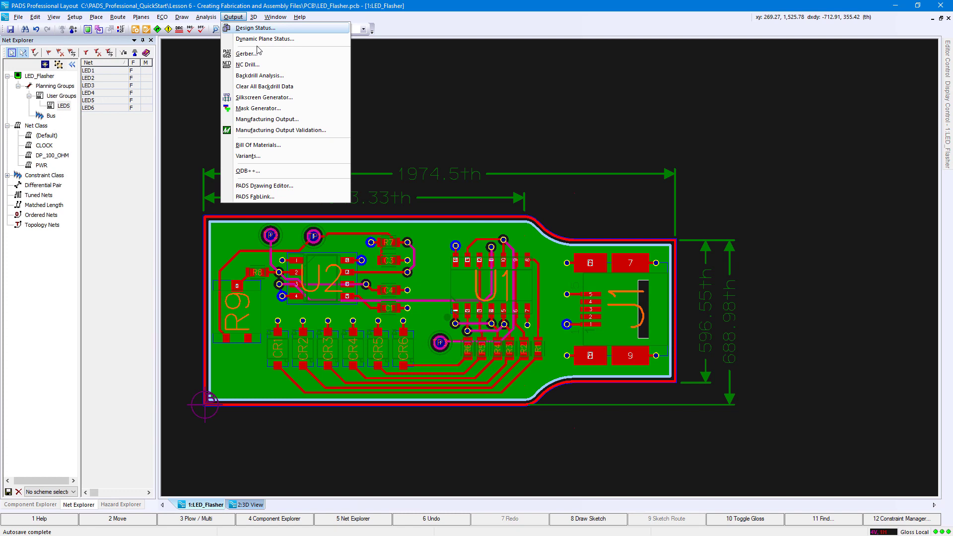
pyautogui.click(267, 119)
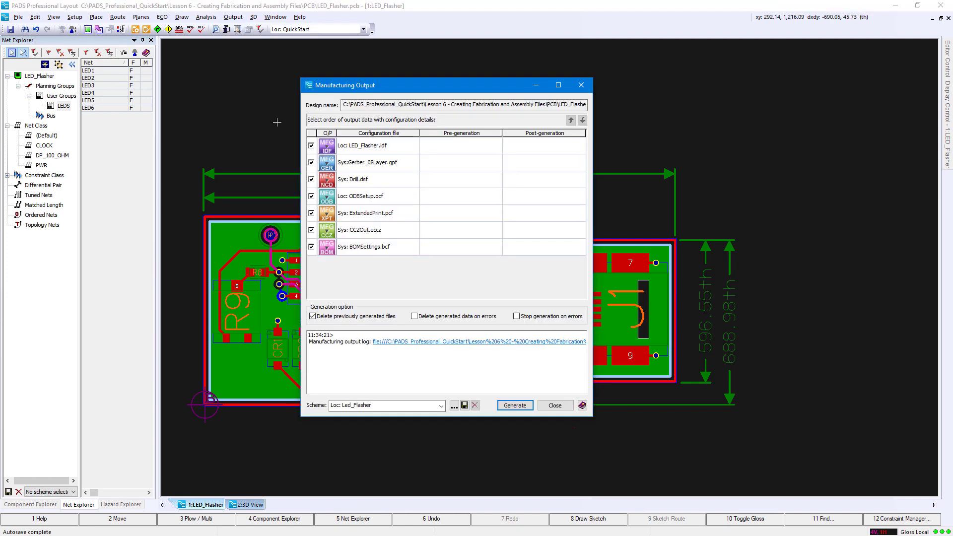
pyautogui.doubleClick(326, 198)
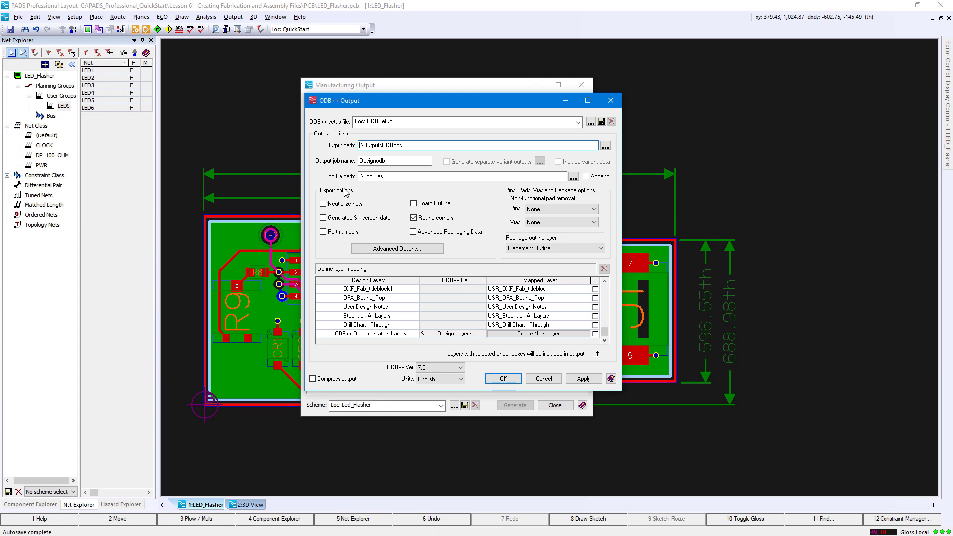
# - Apply the LED_FLASHER_ODBSetup setup file to the ODB++ output and confirm
pyautogui.click(578, 123)
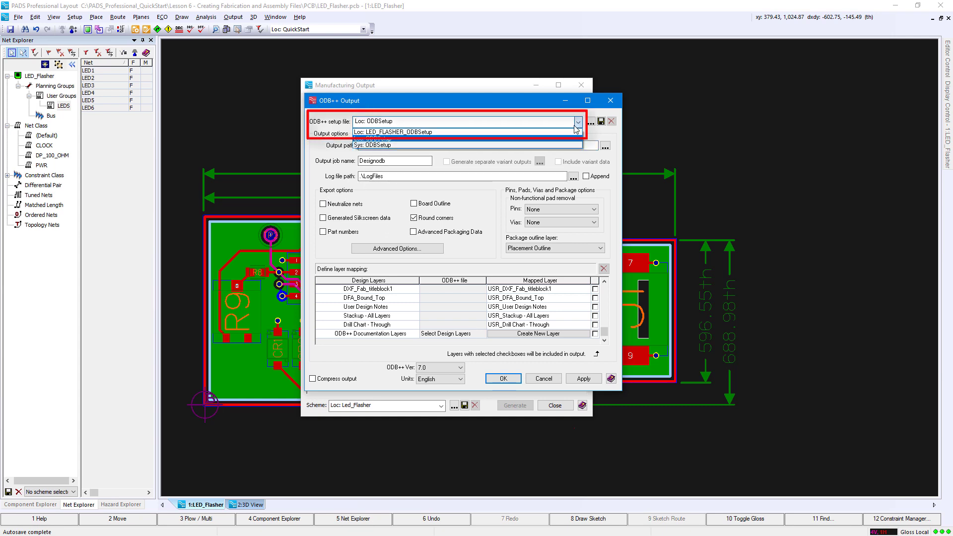
pyautogui.click(563, 132)
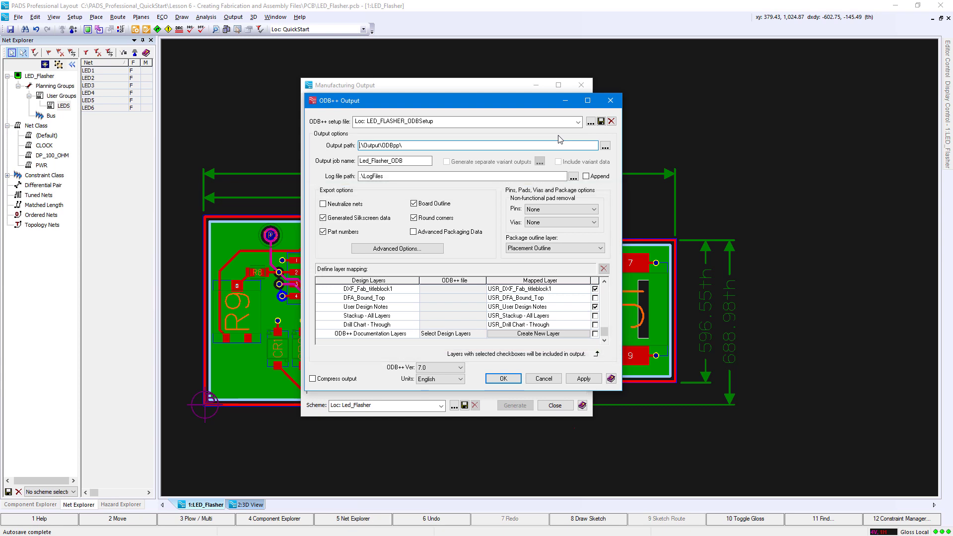
pyautogui.click(517, 379)
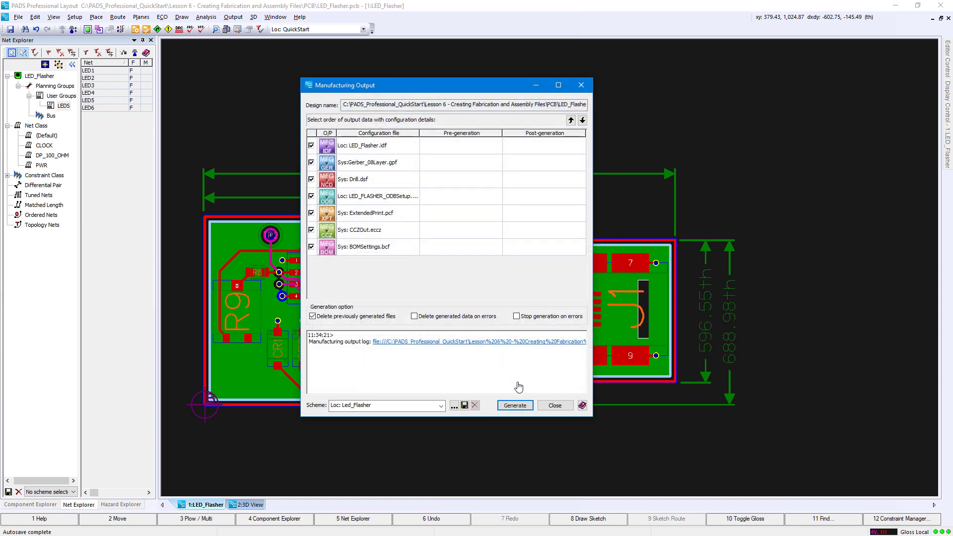
# - Generate all manufacturing outputs without saving settings, then check the Output folder's generated subfolders
pyautogui.click(516, 406)
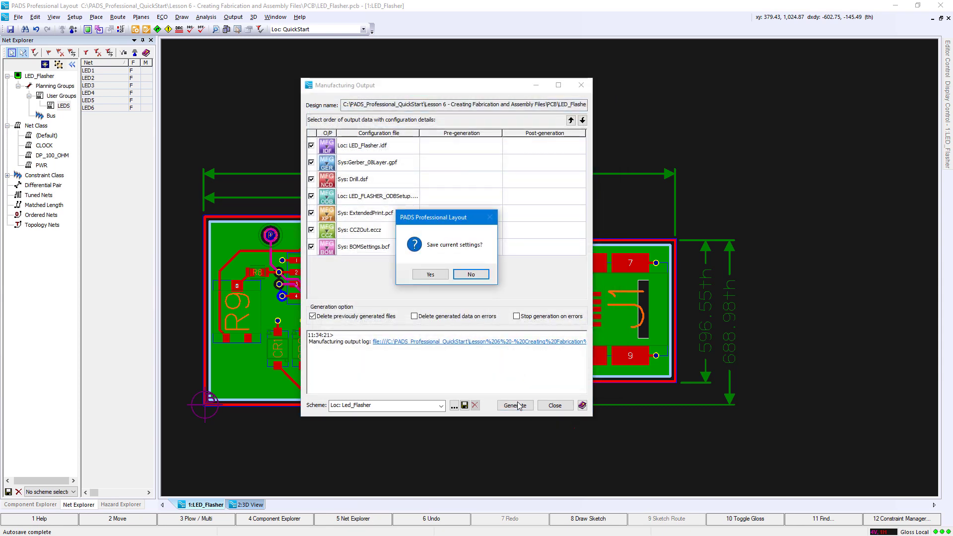
pyautogui.click(482, 277)
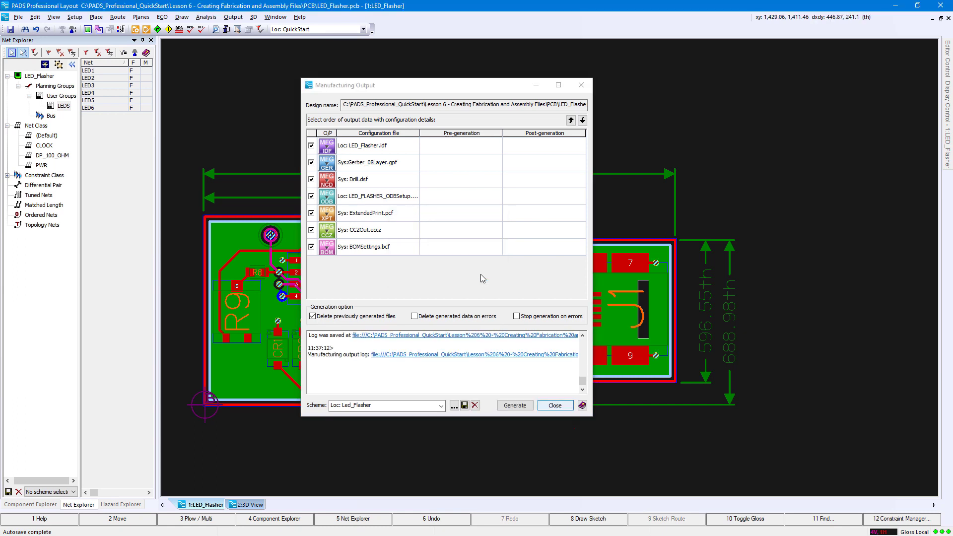
pyautogui.click(551, 406)
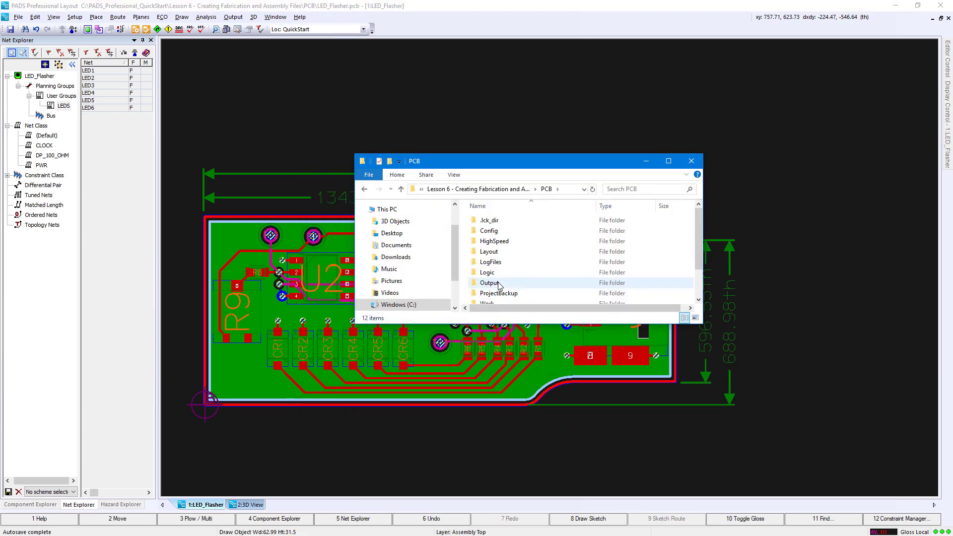
pyautogui.doubleClick(496, 276)
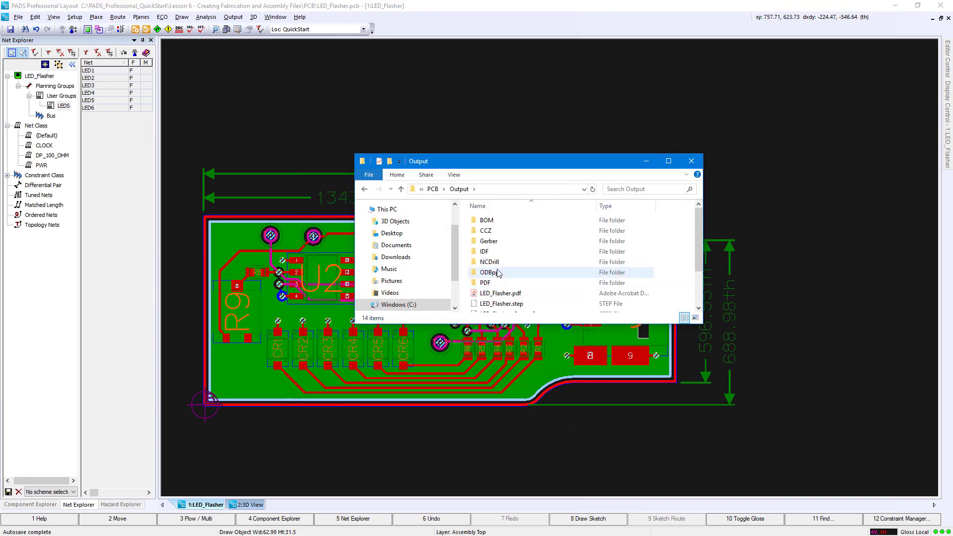
pyautogui.click(691, 161)
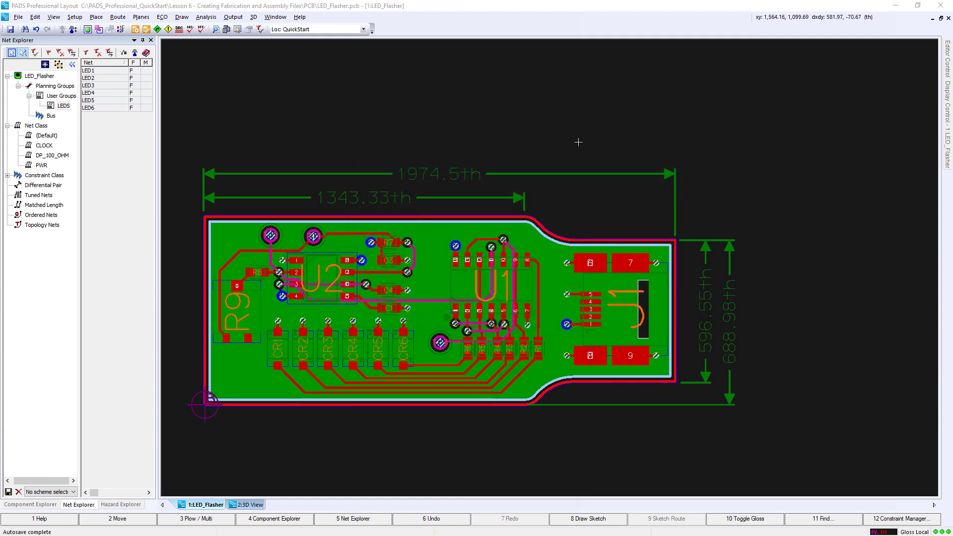